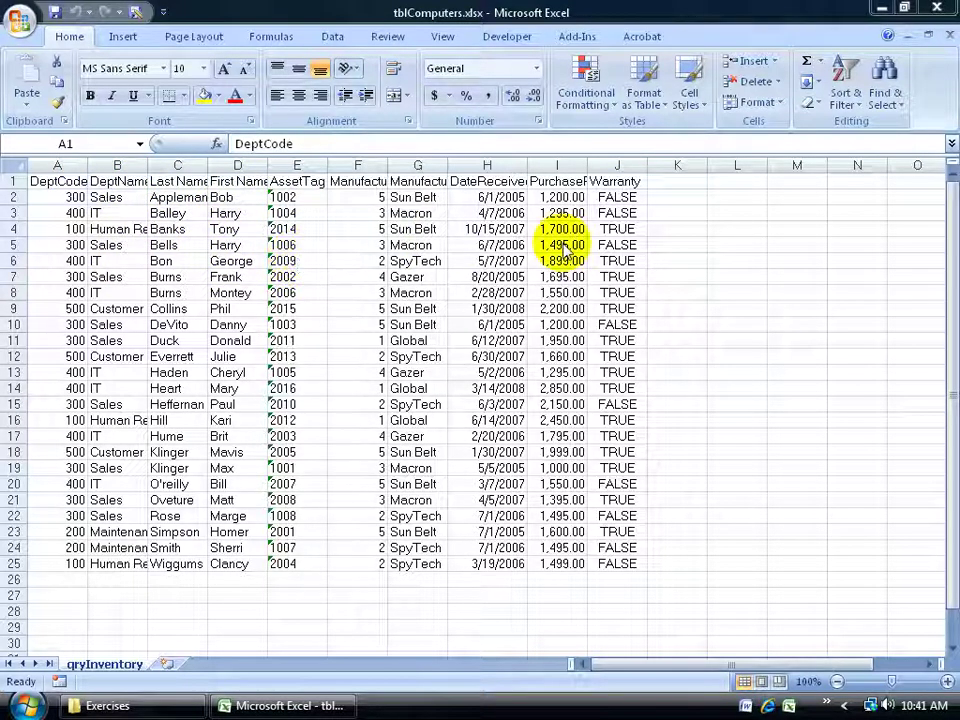
- Close the Excel workbook and launch Microsoft Access 2007 from its desktop shortcut
click(937, 7)
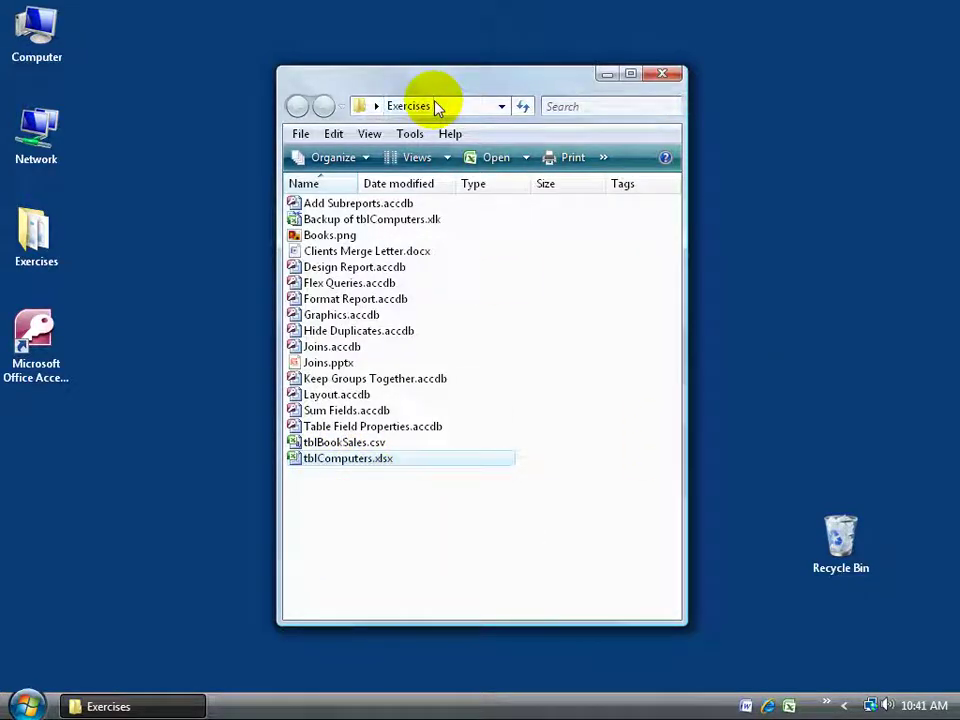
click(42, 338)
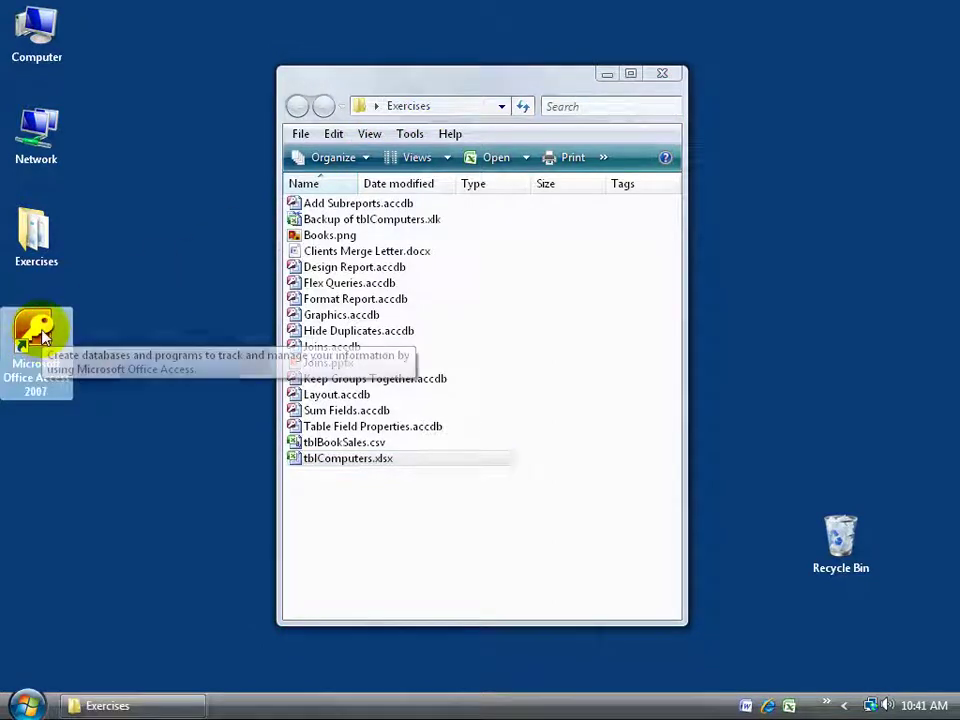
double_click(40, 335)
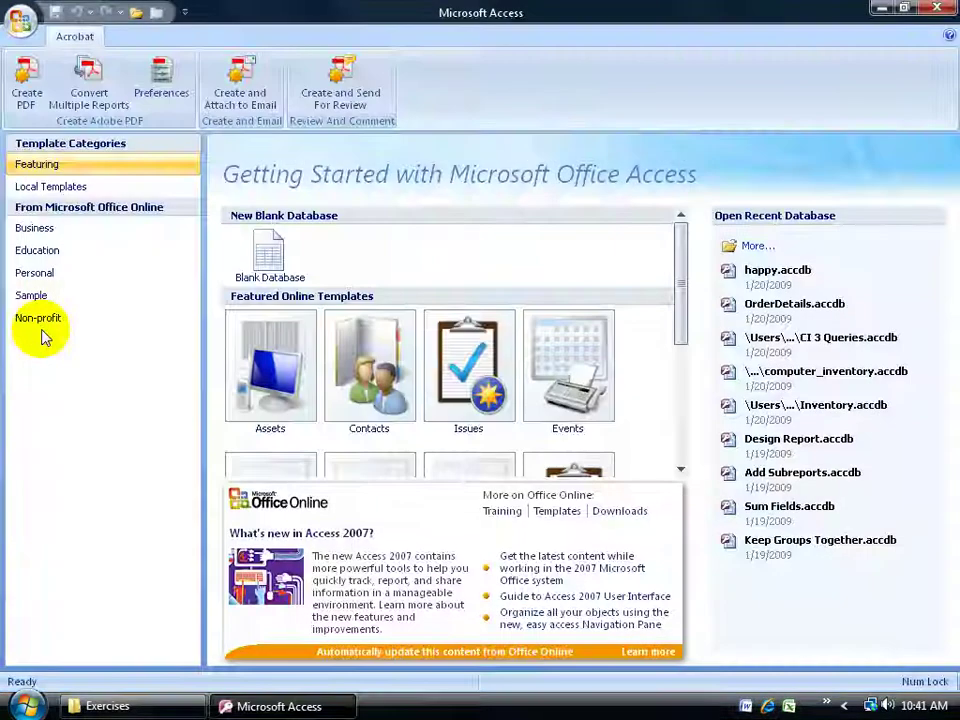
- Start a blank database and check its save location, leaving it in the Exercises folder
click(268, 252)
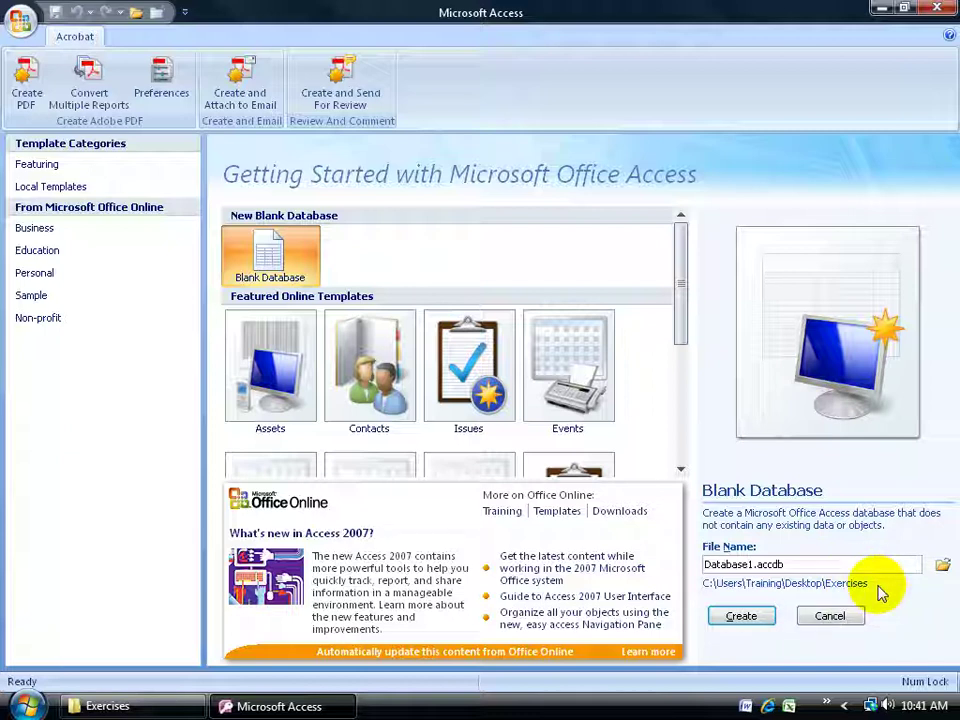
click(942, 566)
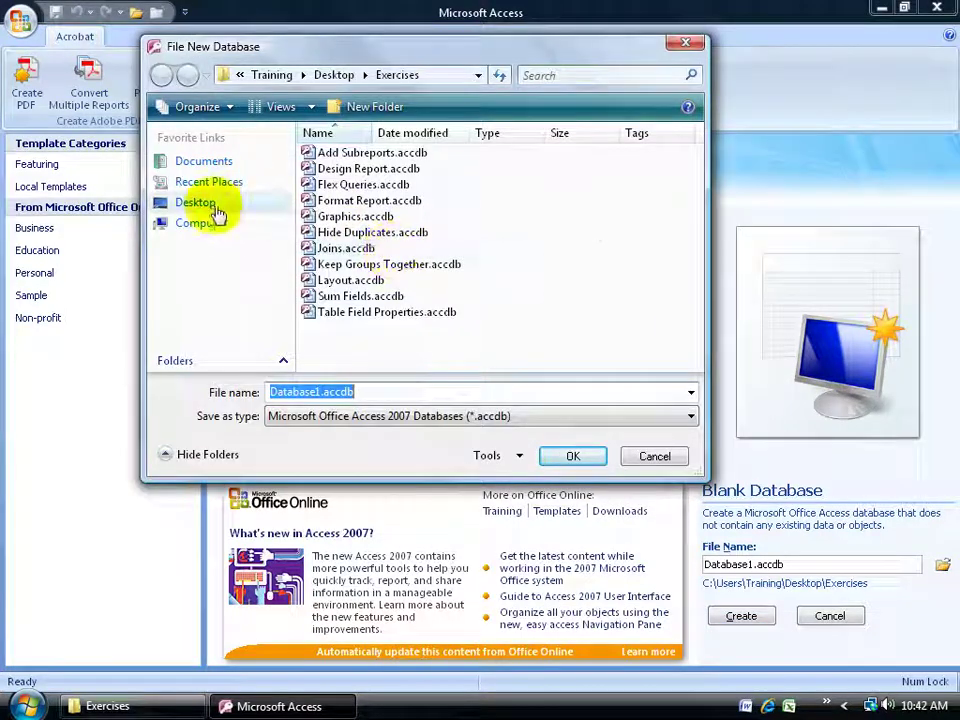
click(655, 456)
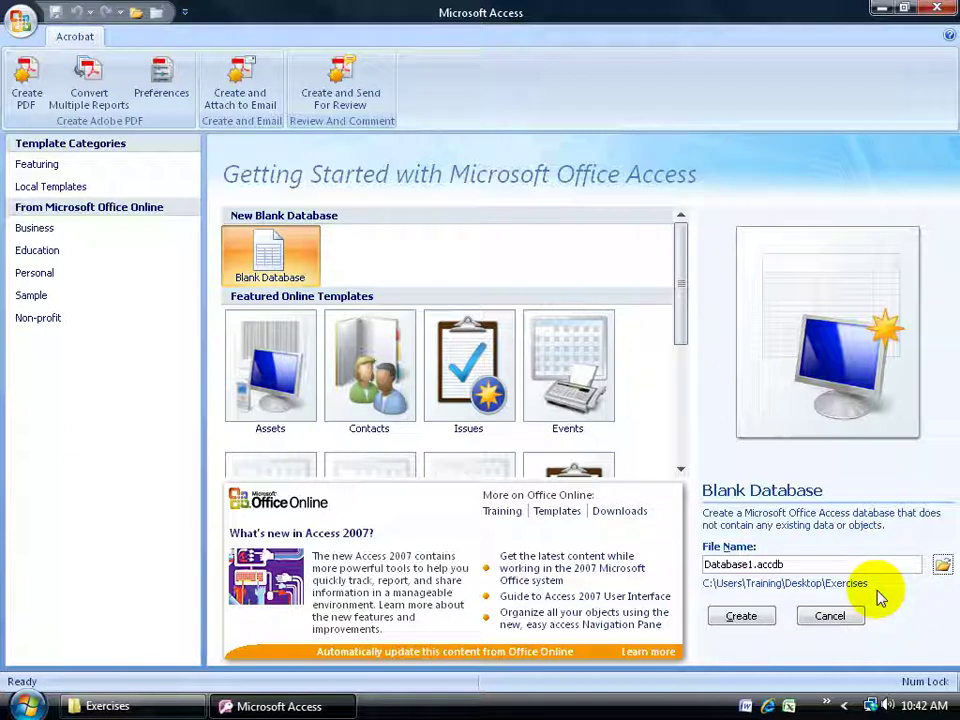
click(21, 21)
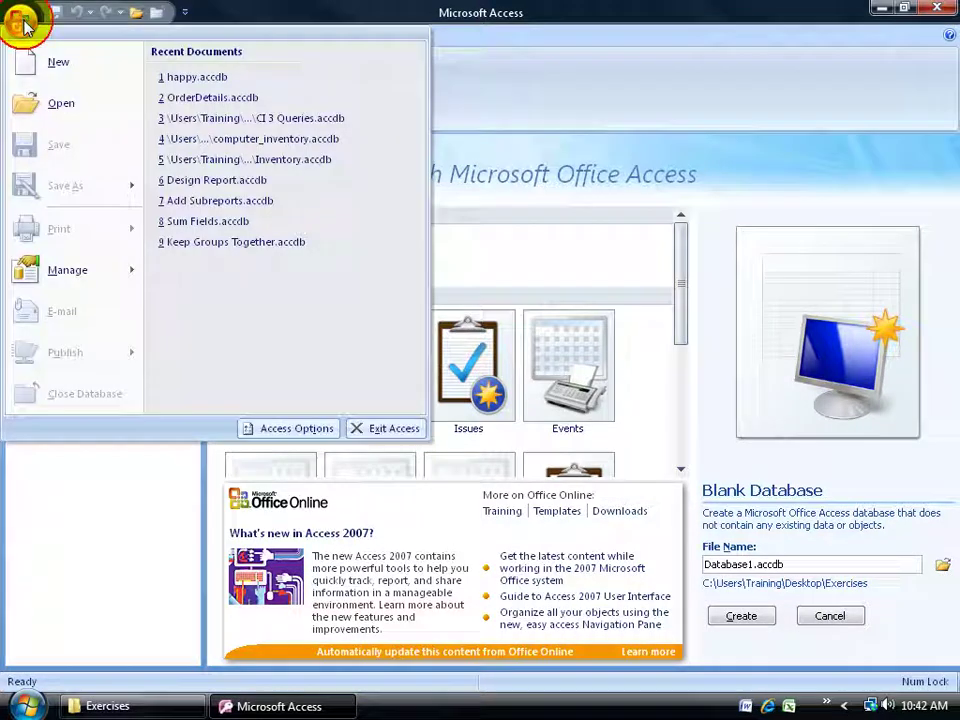
click(273, 433)
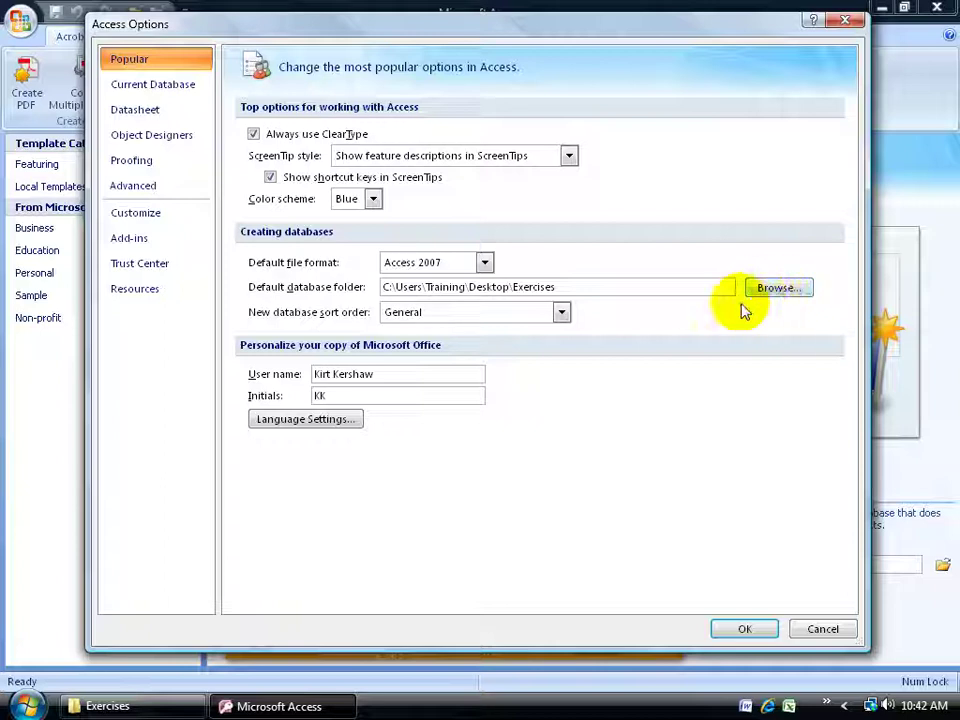
click(740, 631)
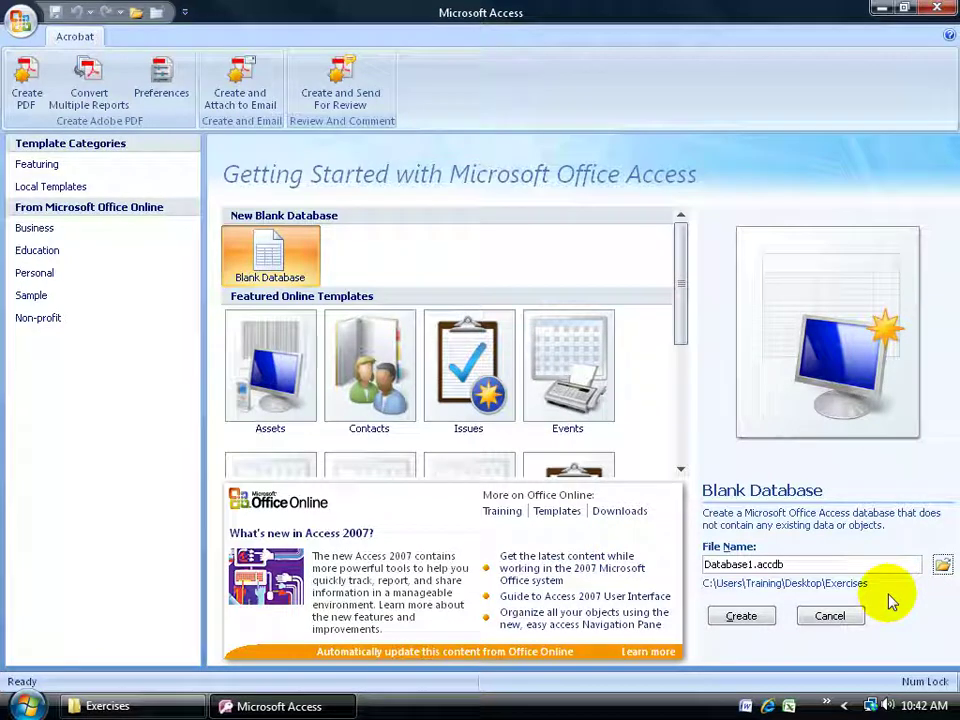
- Replace Database1.accdb with the name OrderDetails and create the database
drag(842, 563, 700, 563)
key(BackSpace)
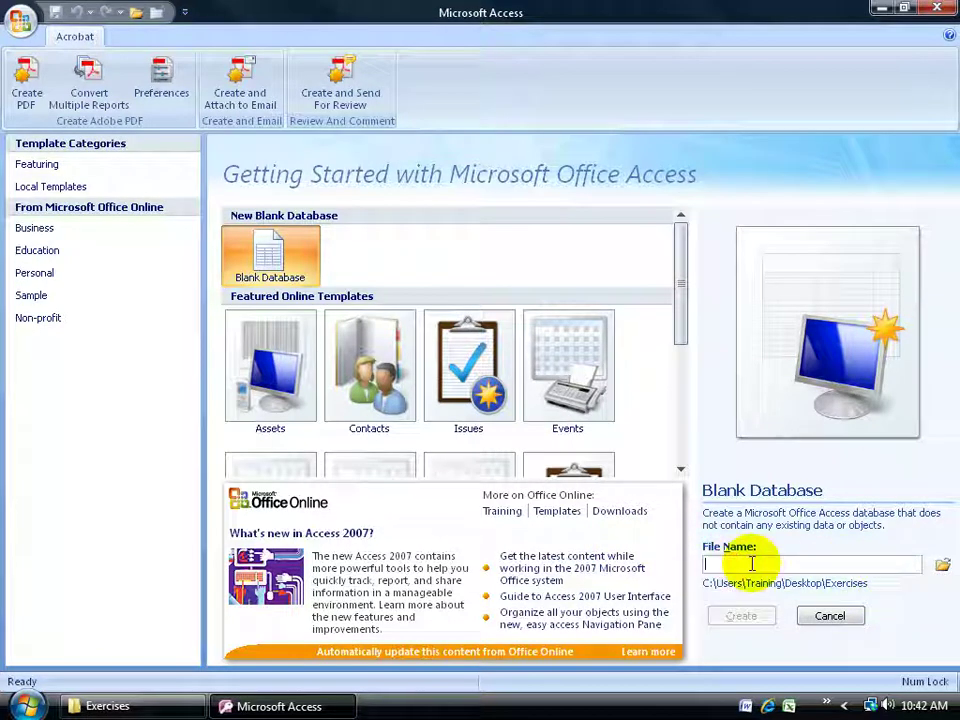
text(OrderDetails)
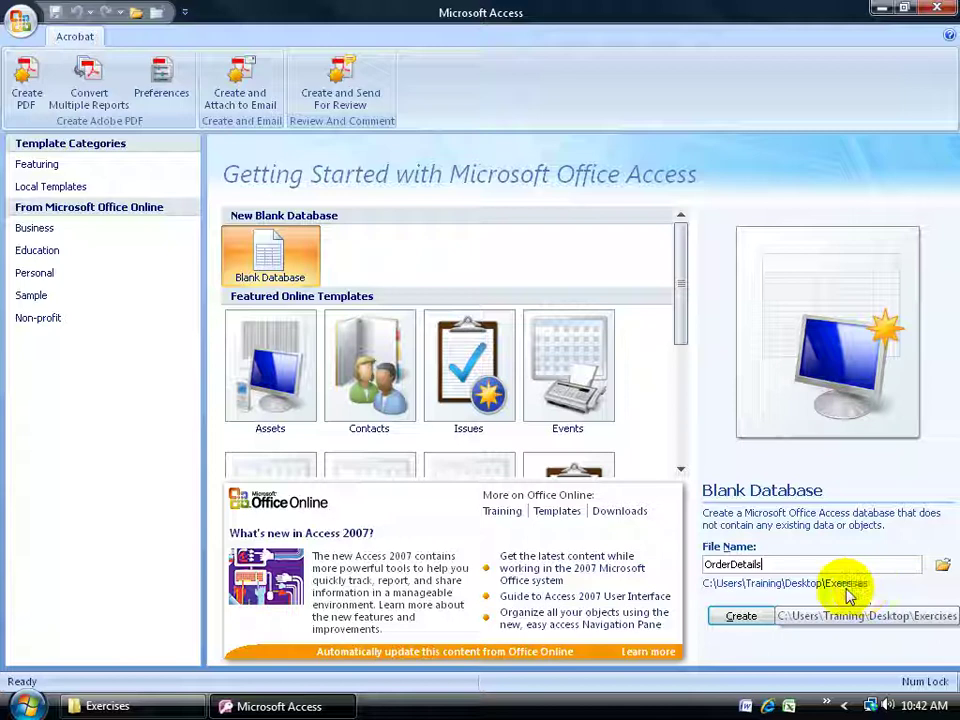
click(741, 616)
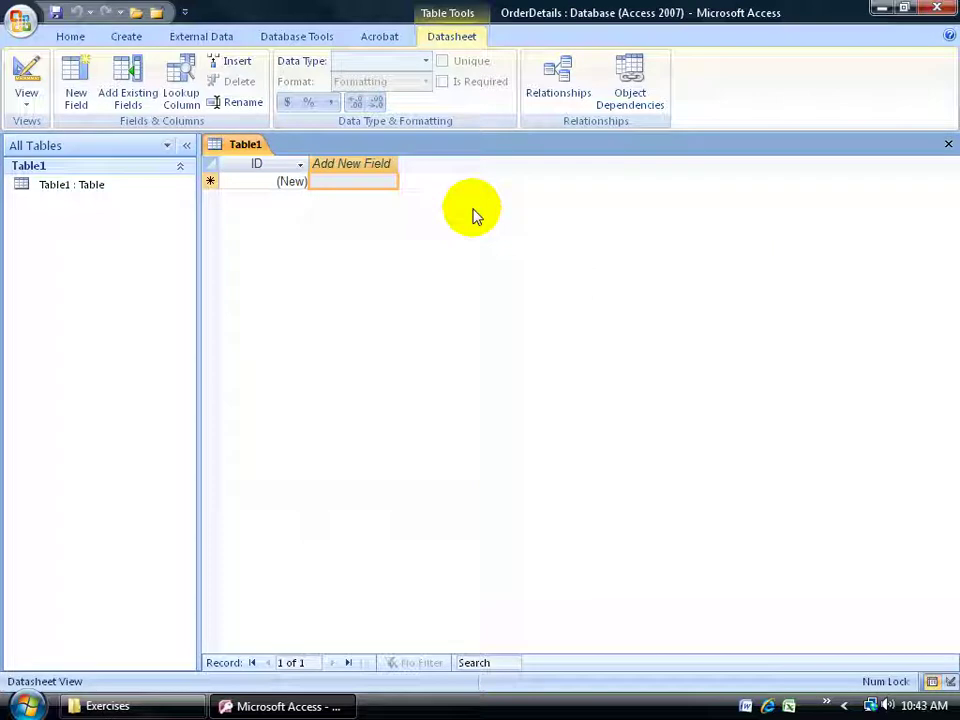
- Close Table1 and start an Excel import using Desktop\Exercises\tblComputers.xlsx as the source
click(946, 144)
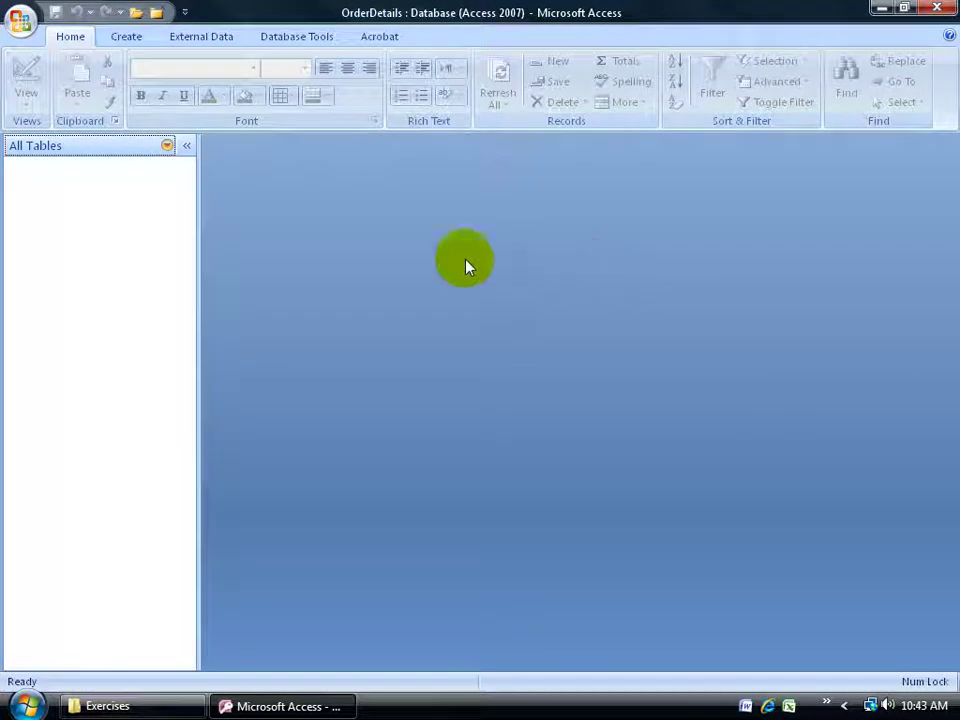
click(192, 38)
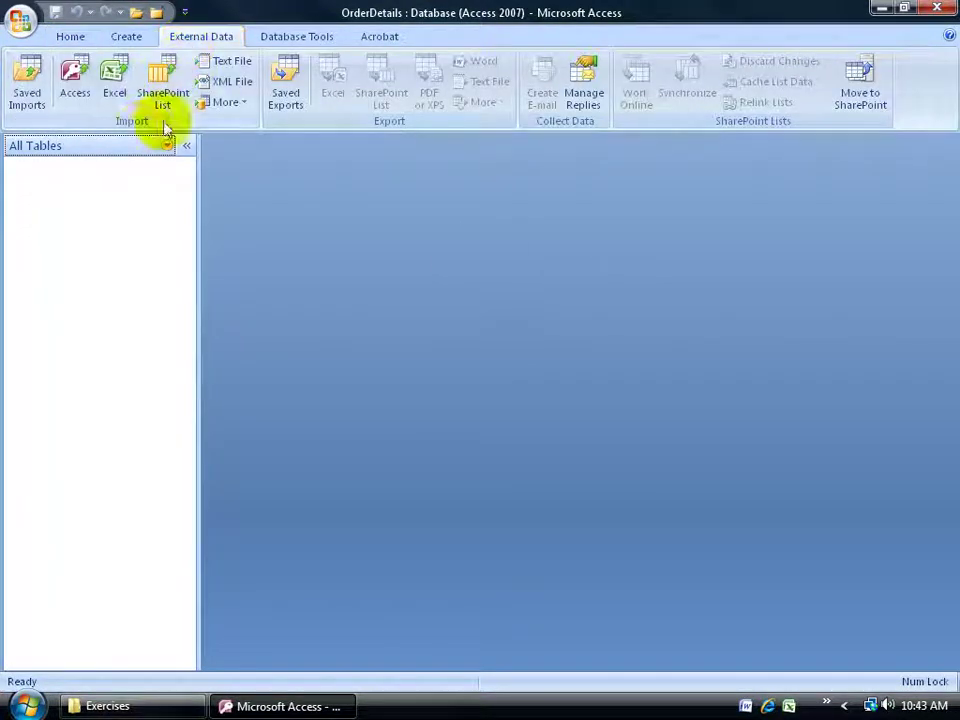
click(113, 88)
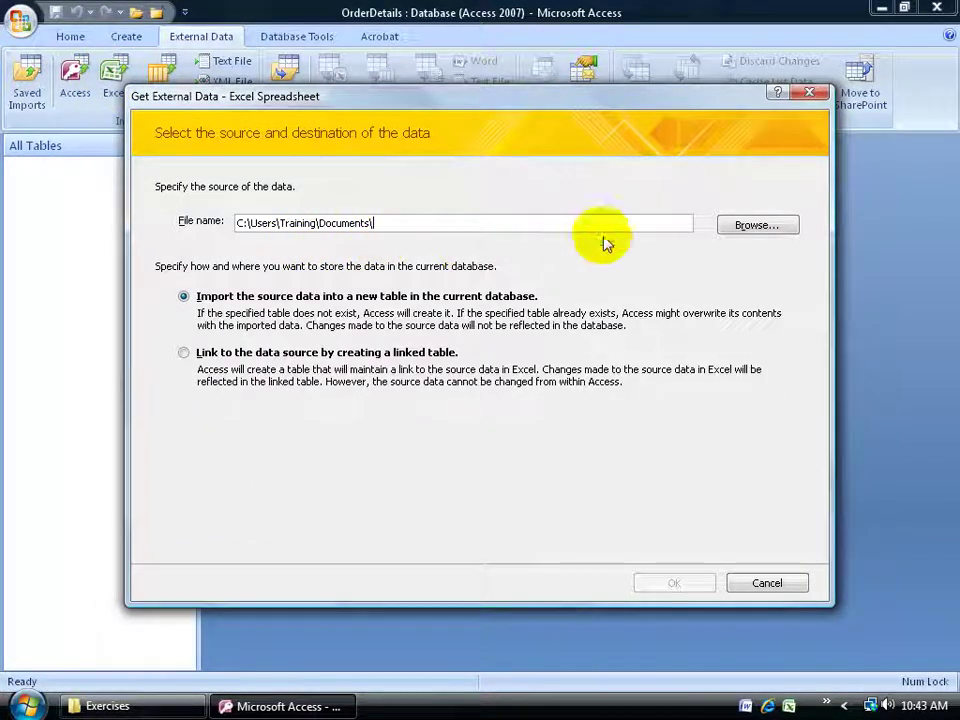
click(730, 228)
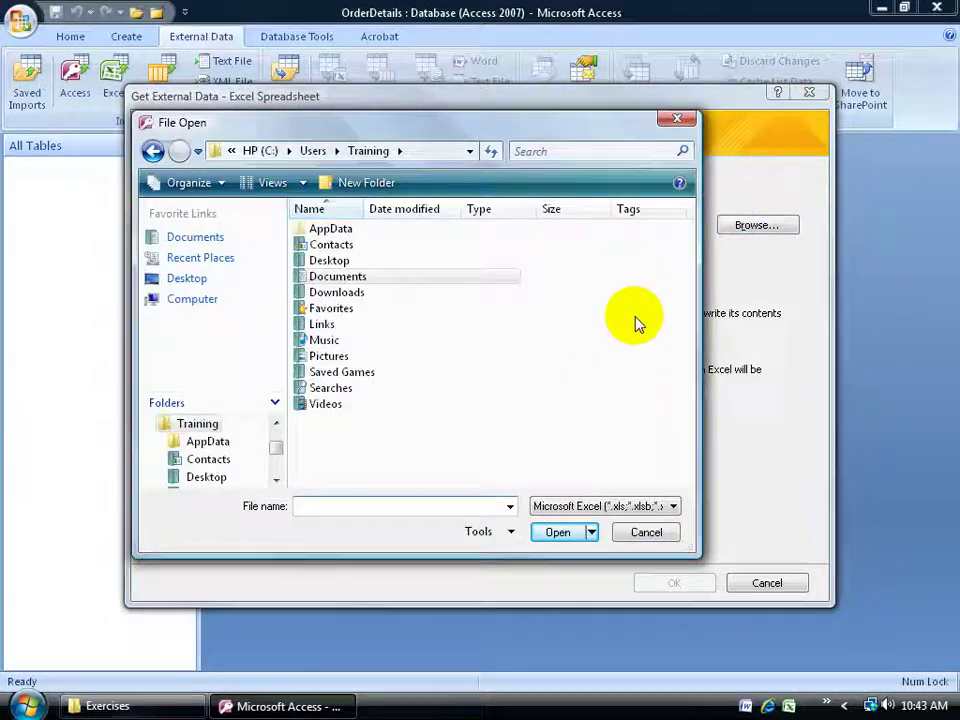
click(188, 281)
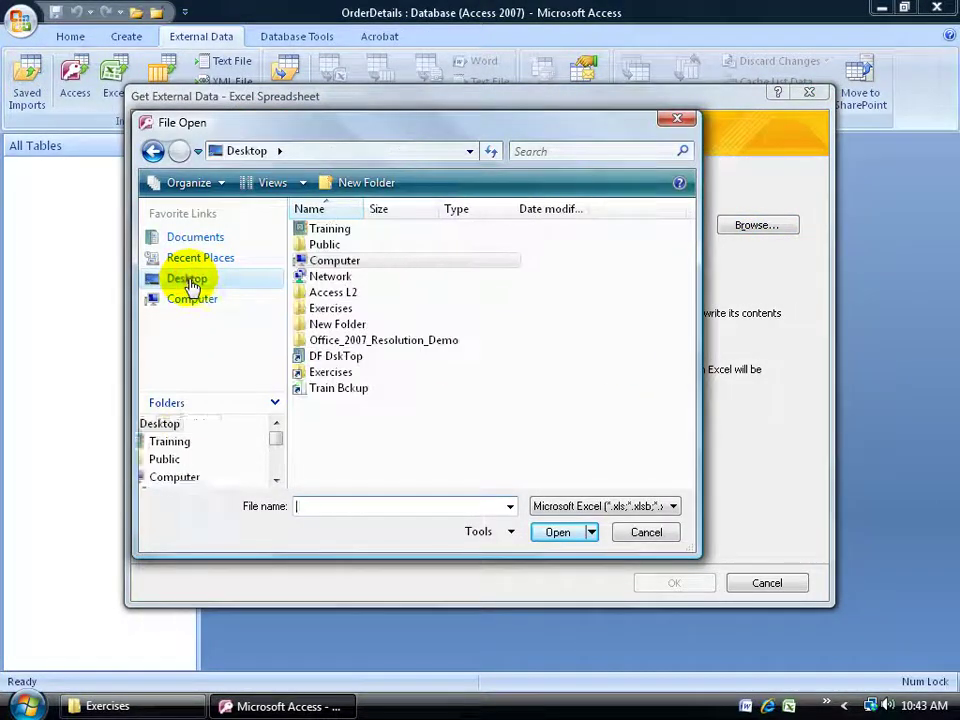
double_click(331, 310)
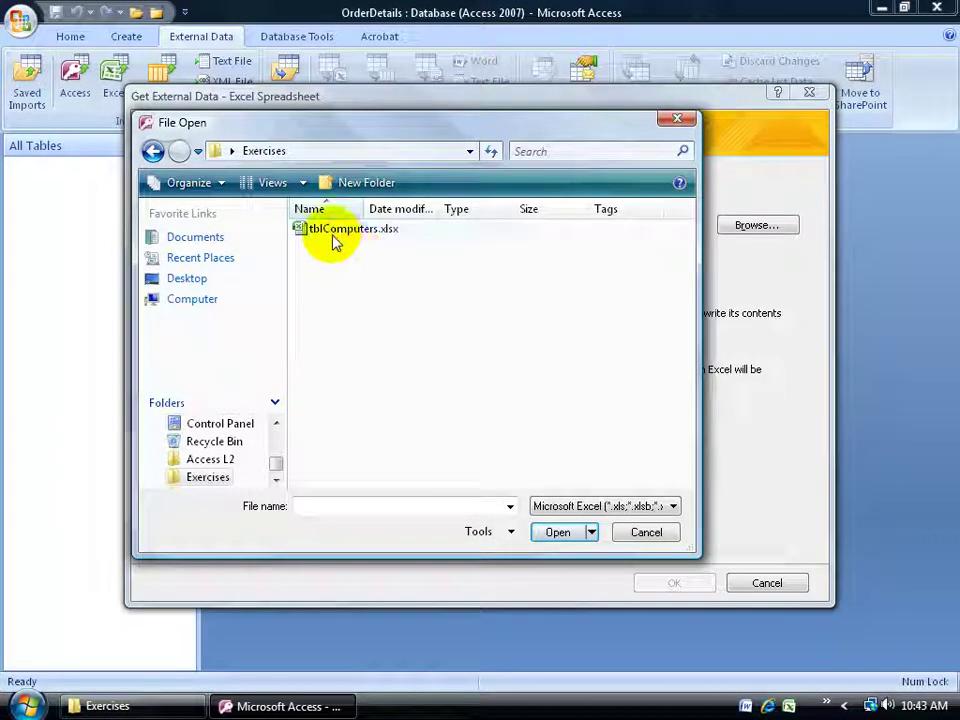
double_click(333, 240)
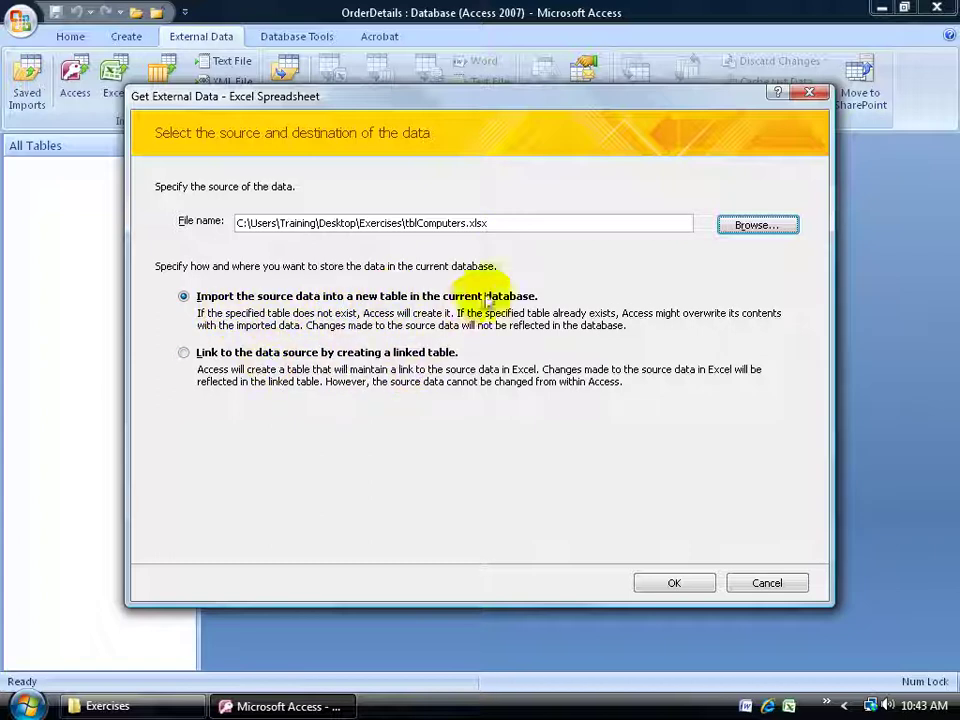
- Begin the import with 'First Row Contains Column Headings' kept on, advancing to field options
click(672, 584)
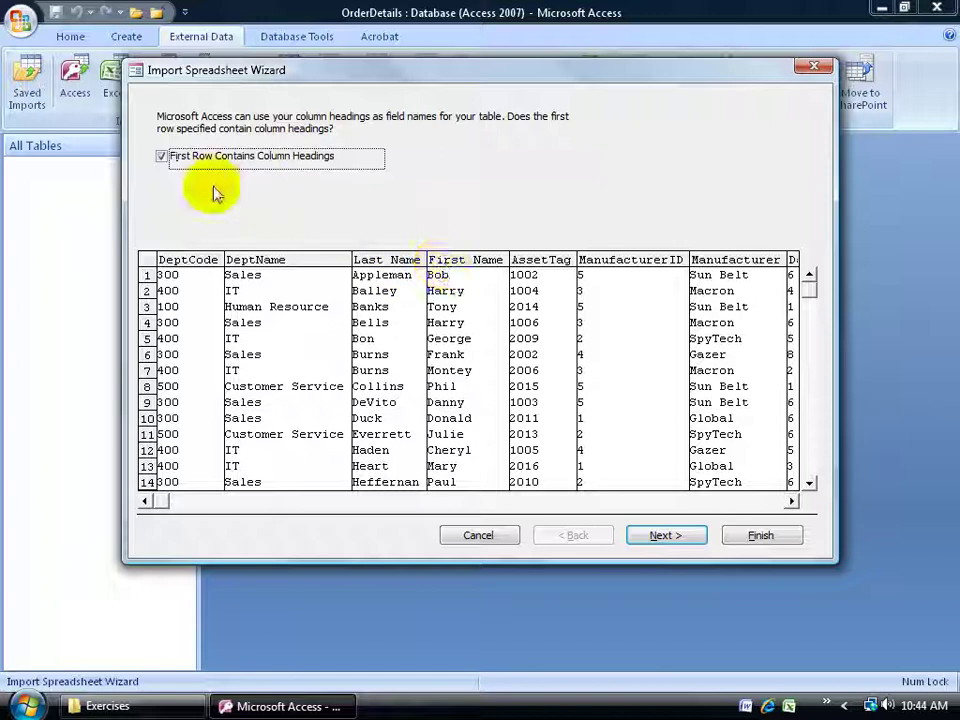
click(163, 156)
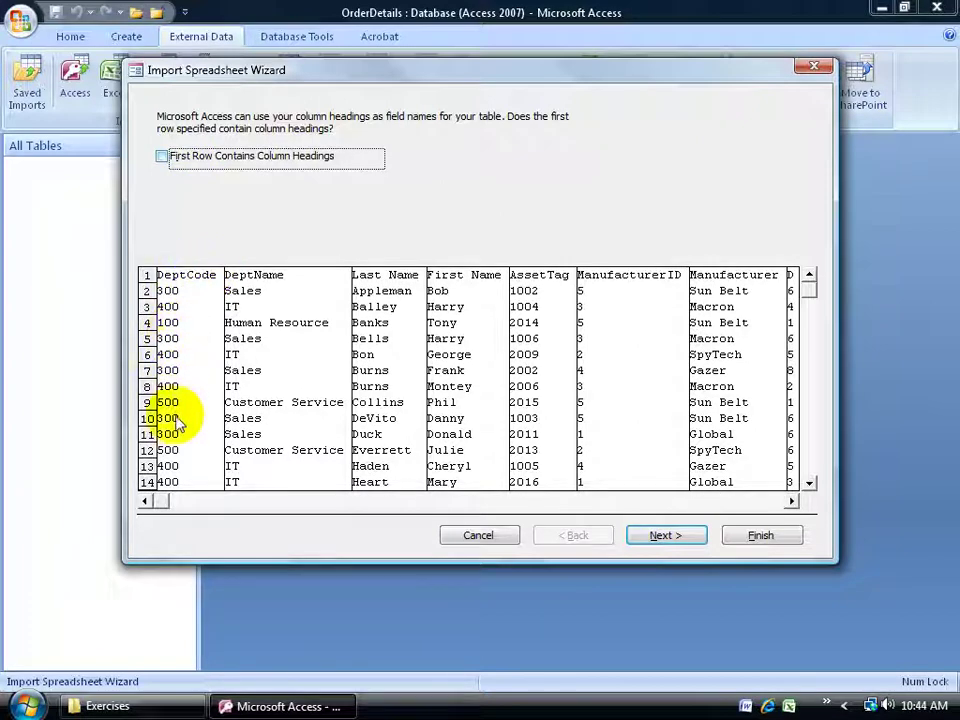
click(163, 156)
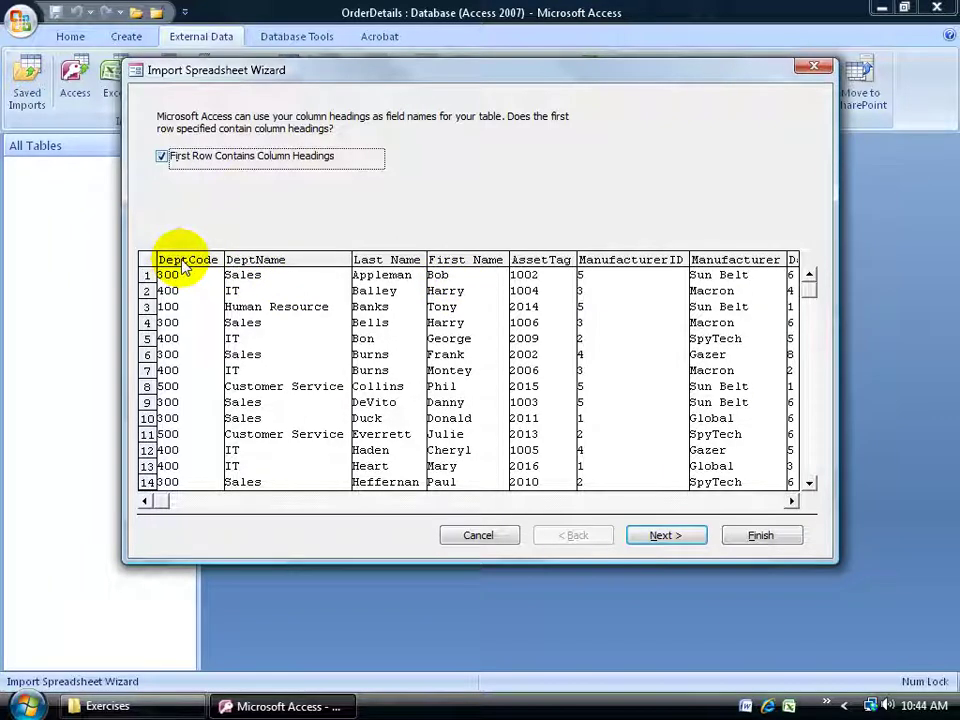
click(685, 536)
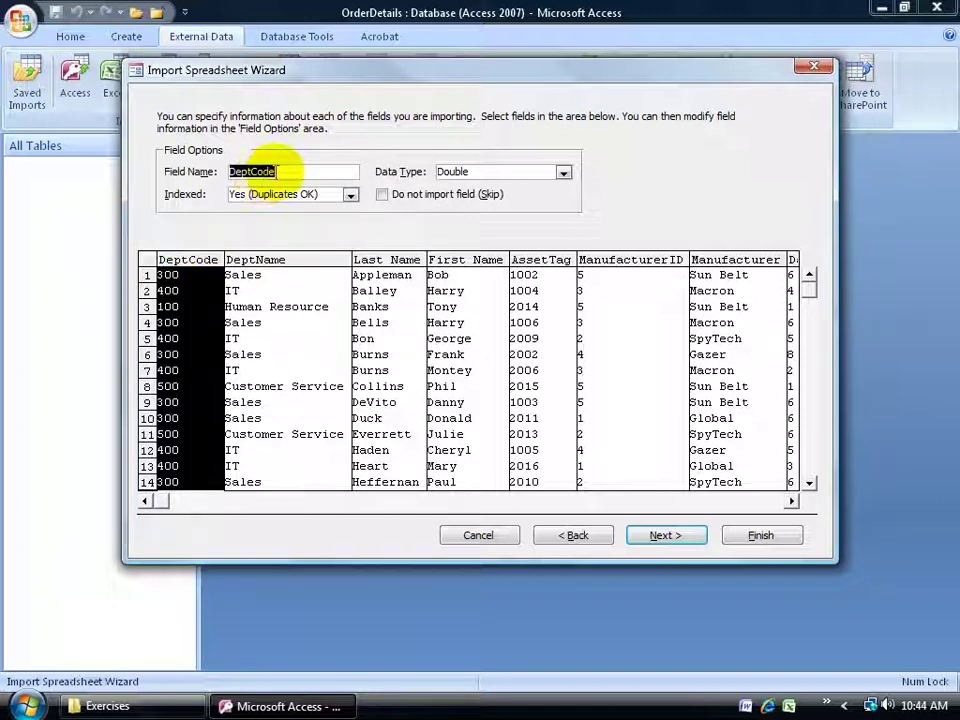
- Leave the DeptCode, DeptName and Last Name field options unchanged and advance to the primary key page
click(305, 171)
text(2)
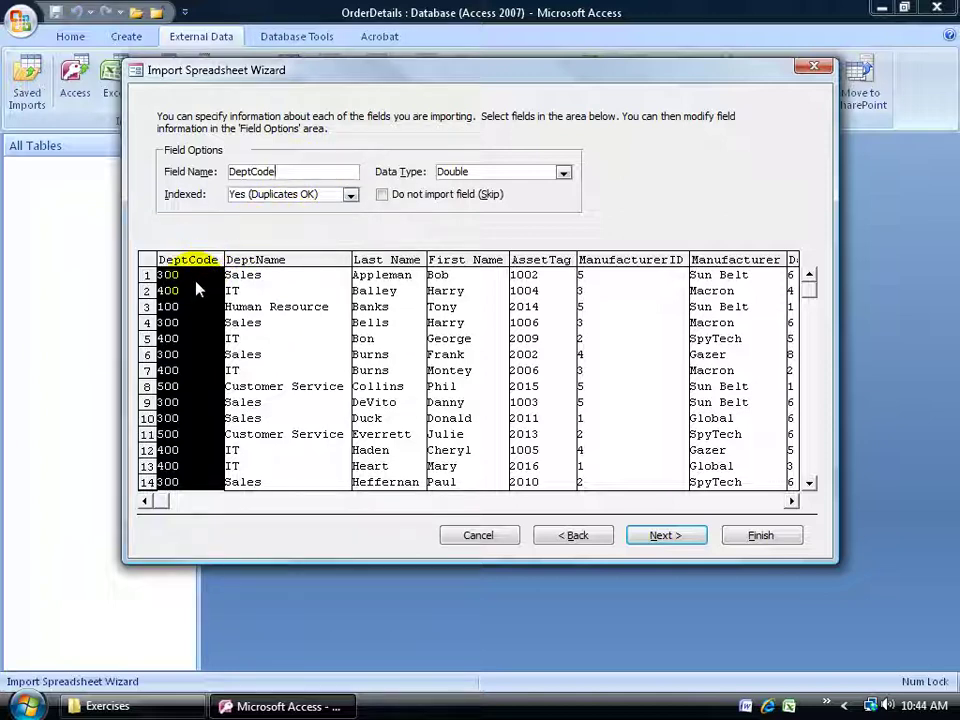
click(489, 192)
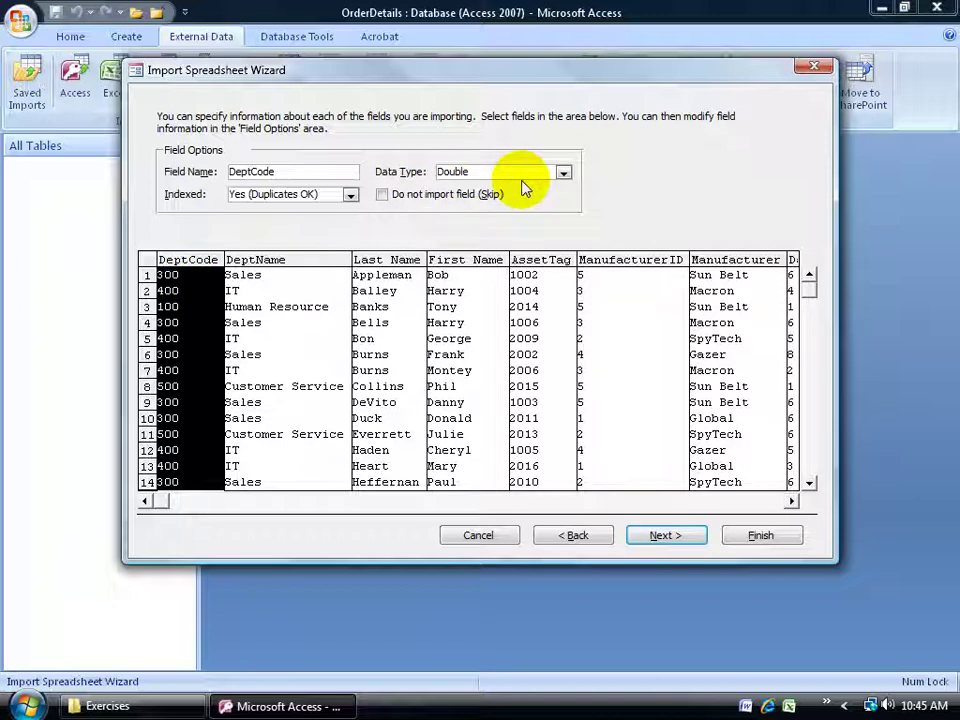
click(294, 266)
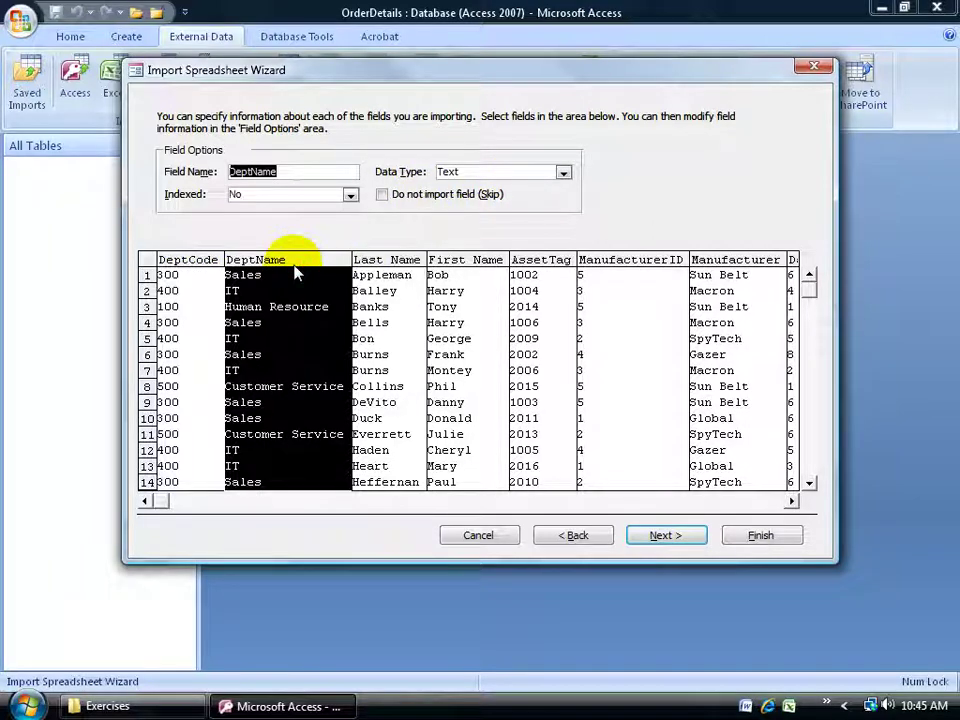
click(388, 262)
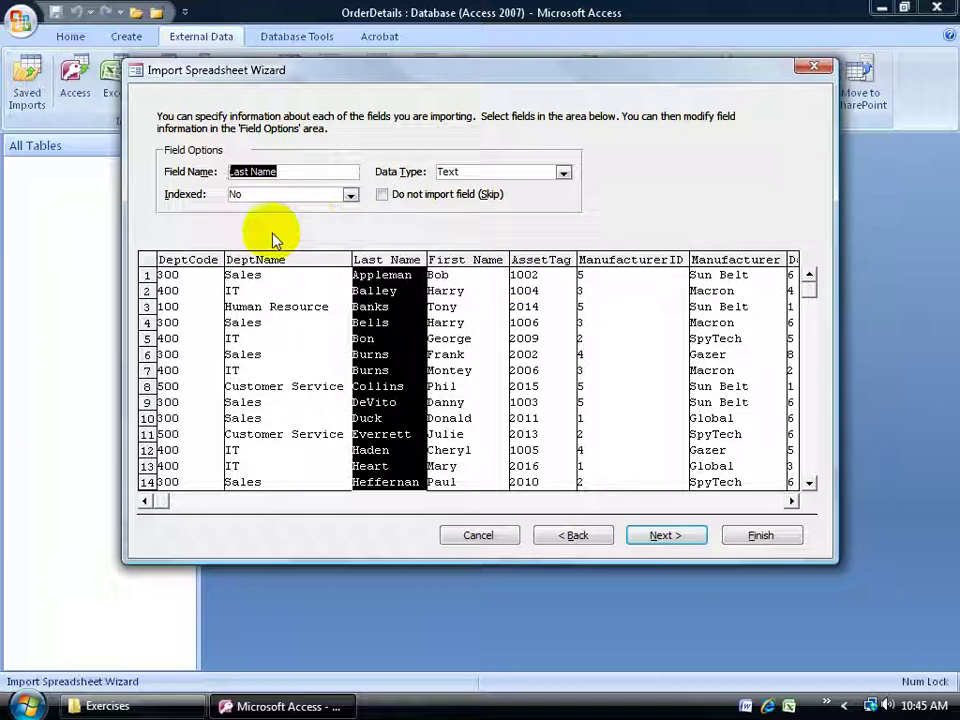
click(193, 260)
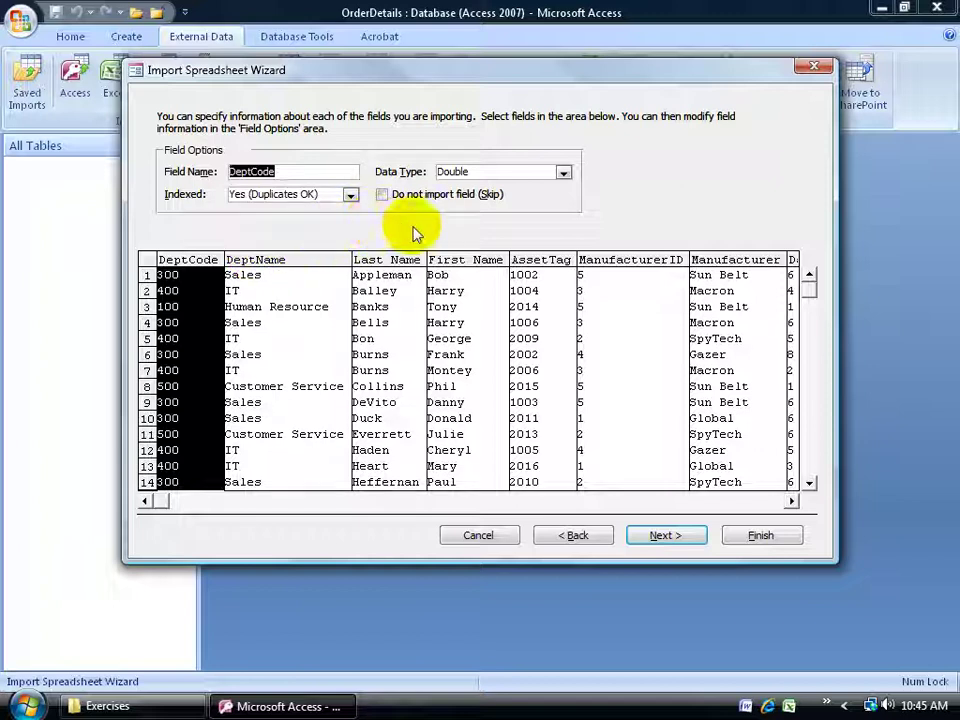
click(665, 537)
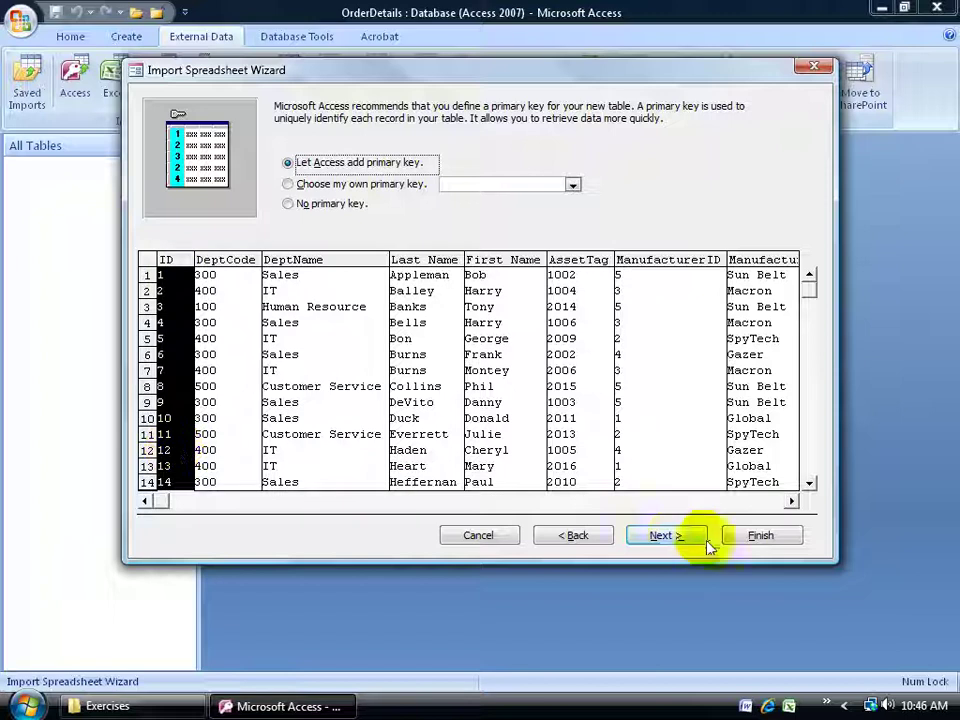
- Set the destination table name to tblComputers instead of qryInventory and finish the import
click(668, 536)
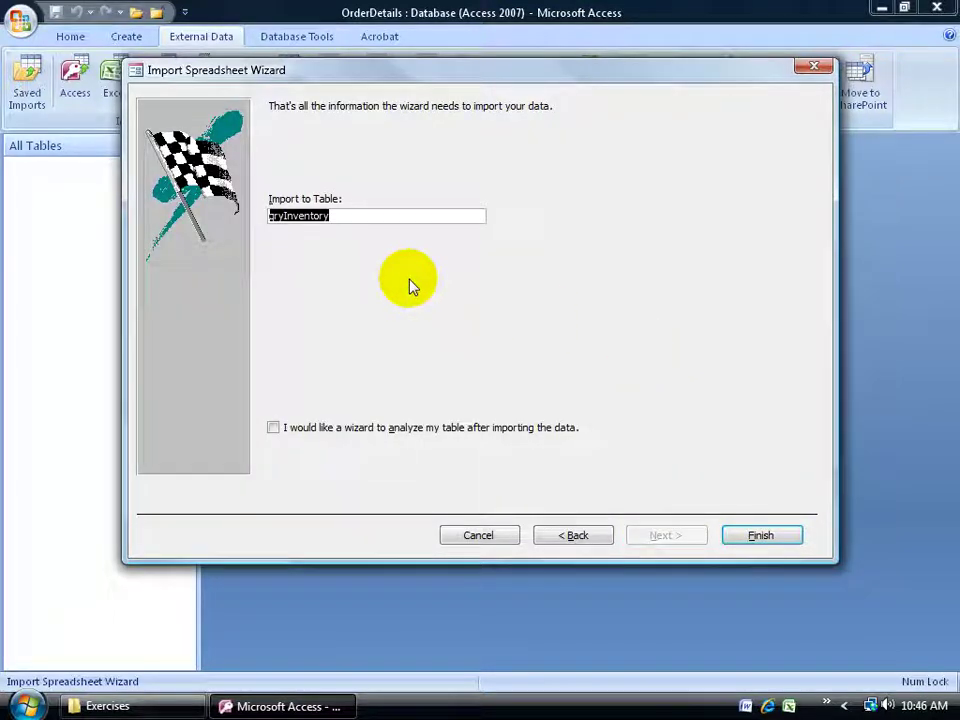
text(tblComputers)
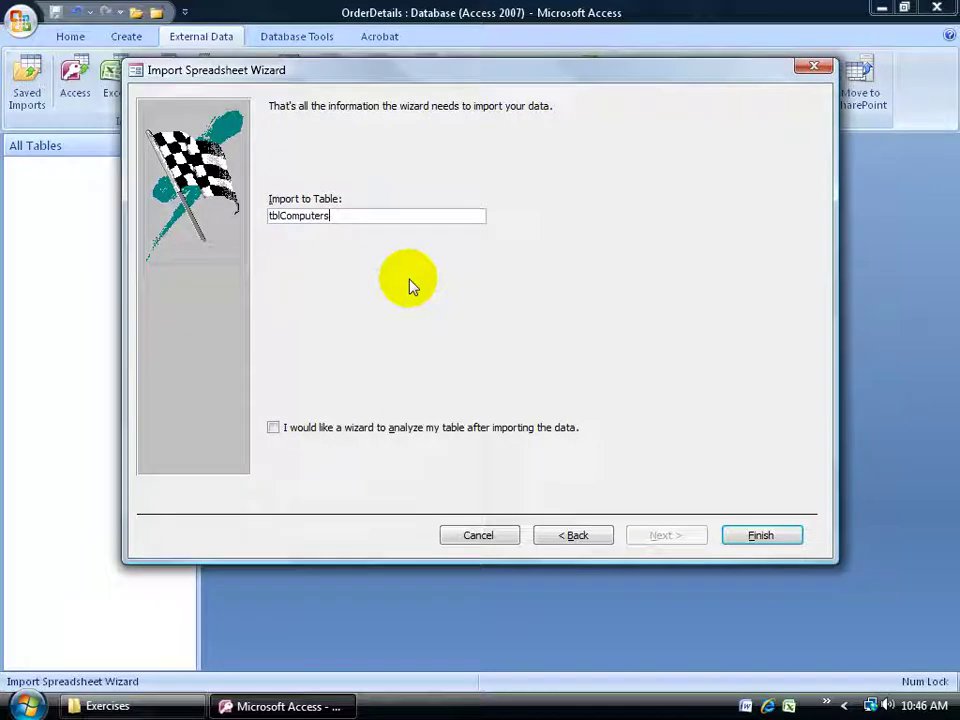
click(752, 534)
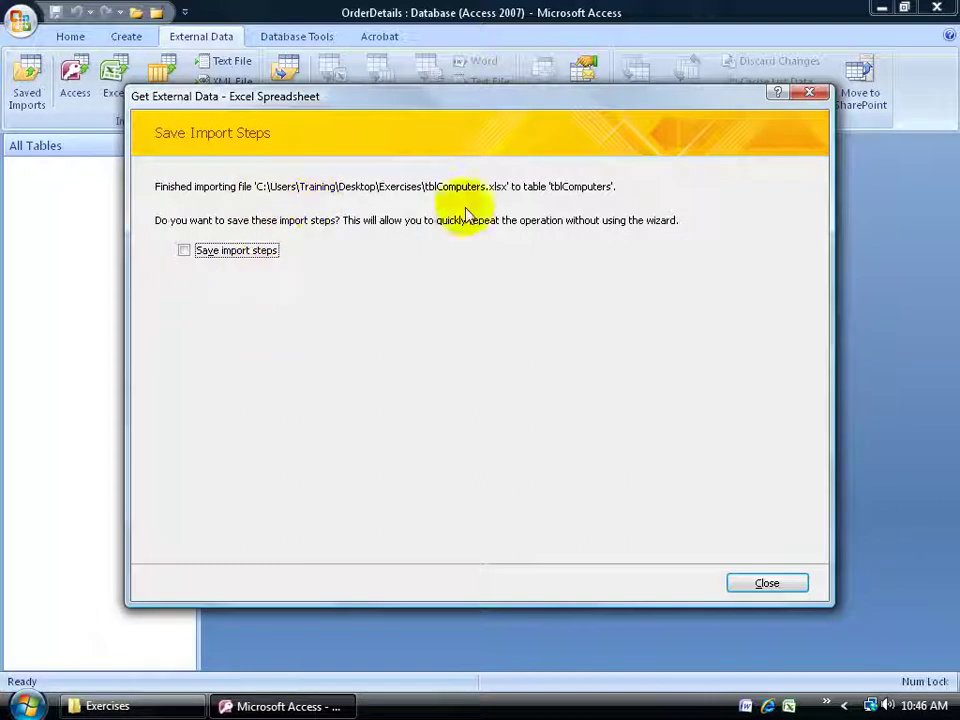
- Tick 'Save import steps' and confirm with Save Import to close the wizard
click(186, 250)
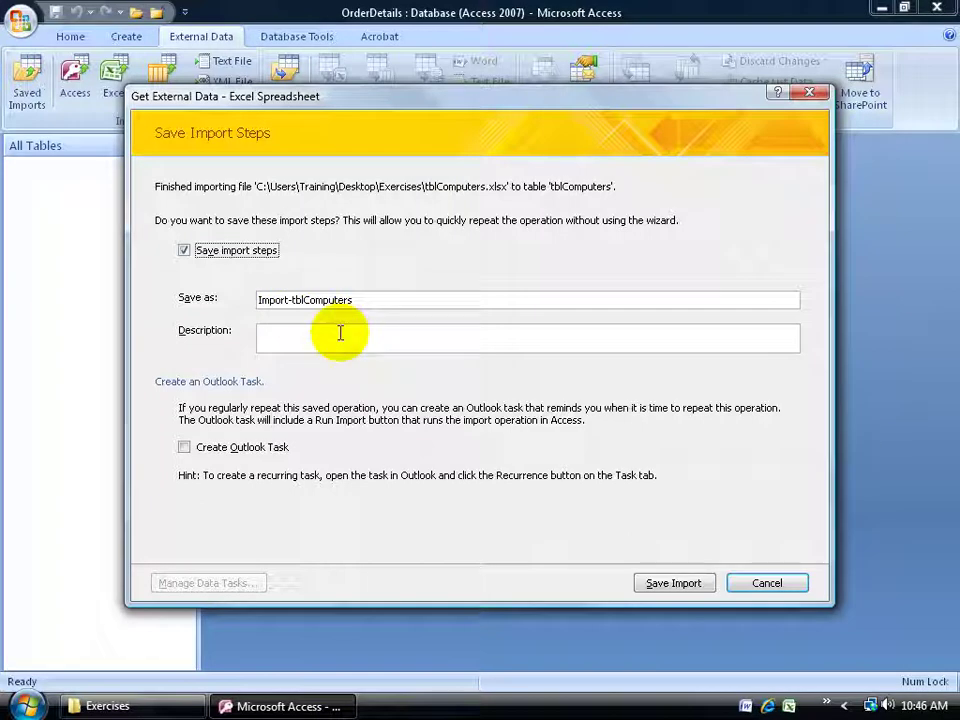
click(682, 581)
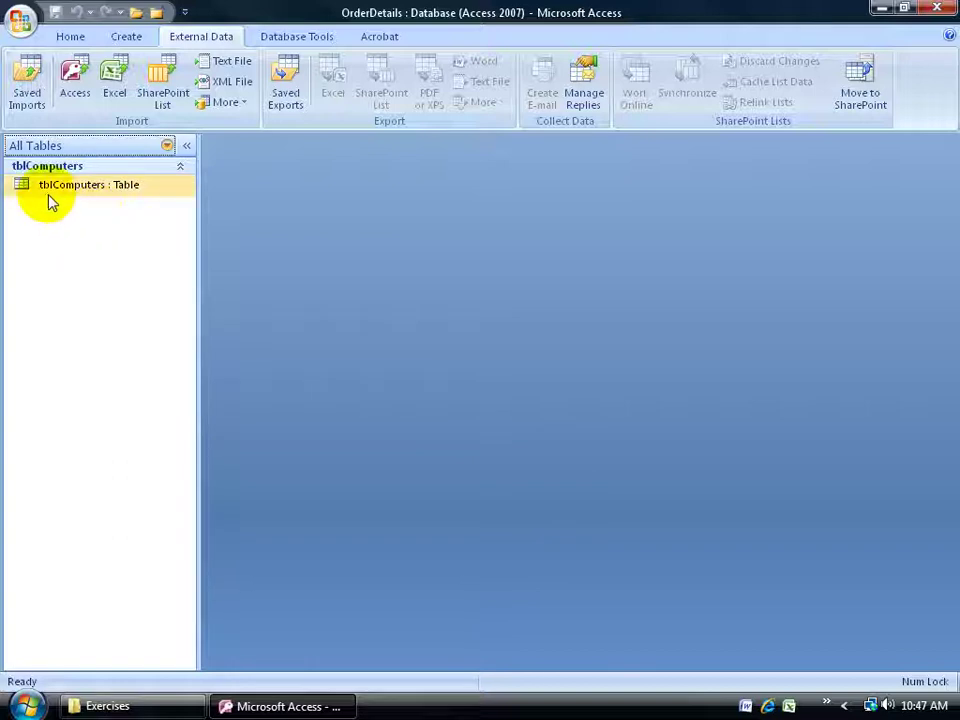
- Change the navigation pane grouping from All Tables to Object Type
click(169, 148)
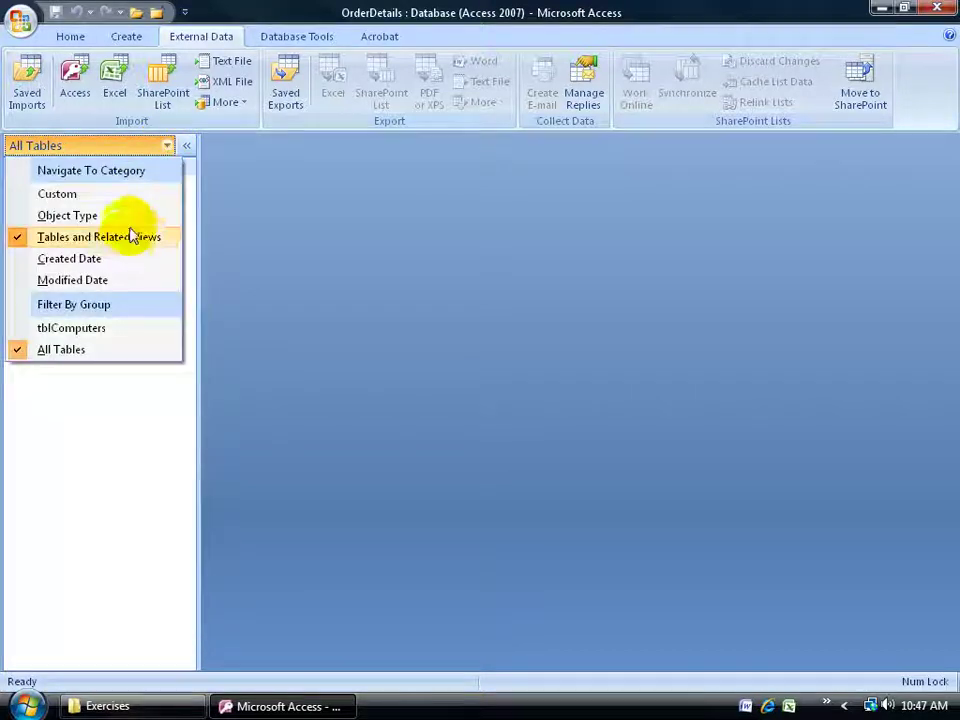
click(90, 216)
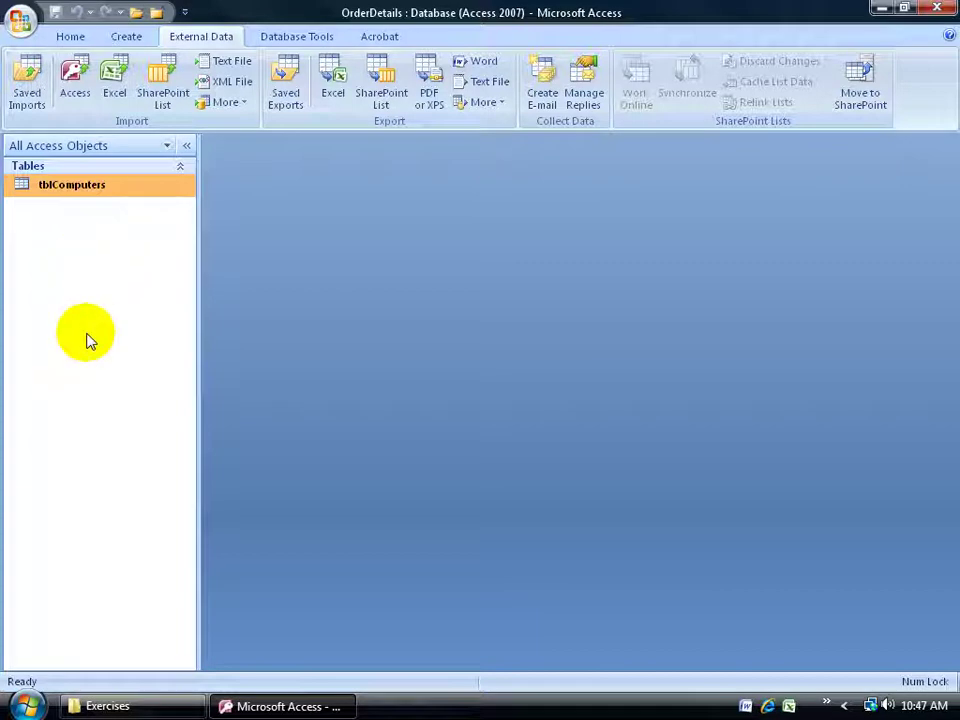
- Open tblComputers in Datasheet View to see its 24 records with ID numbers
double_click(69, 189)
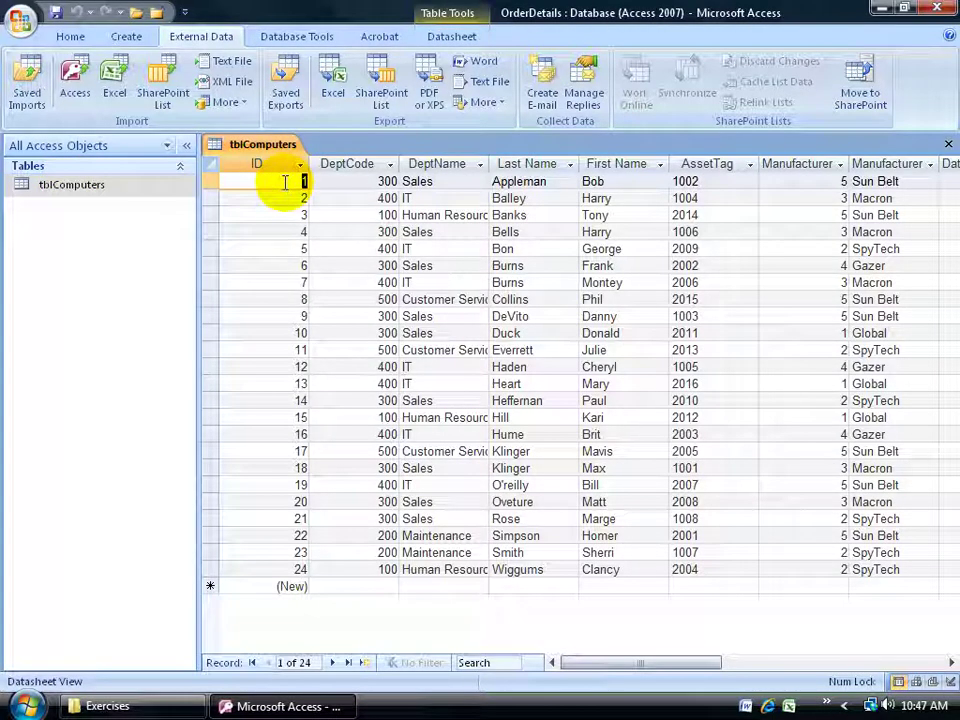